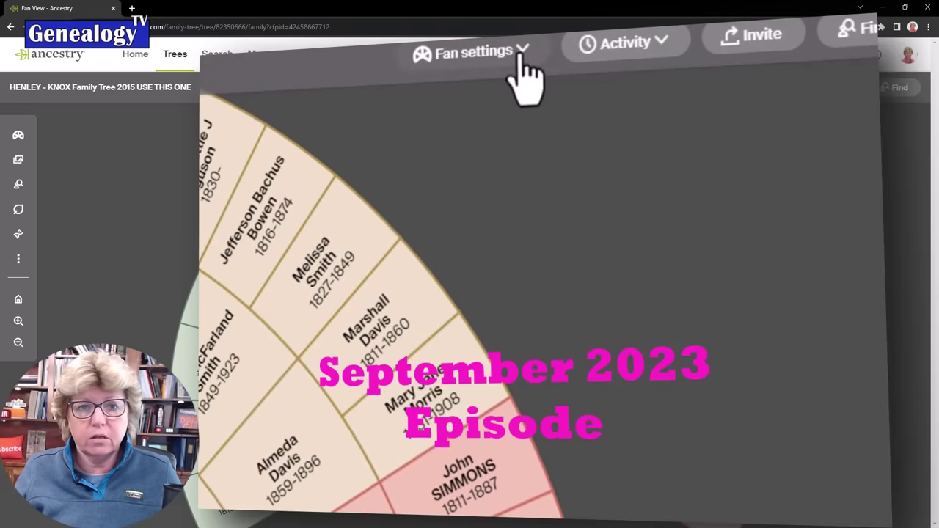
Step: Limit the fan chart to 4 generations and pan it up into view
{"action": "left_click", "coordinate": [521, 53]}
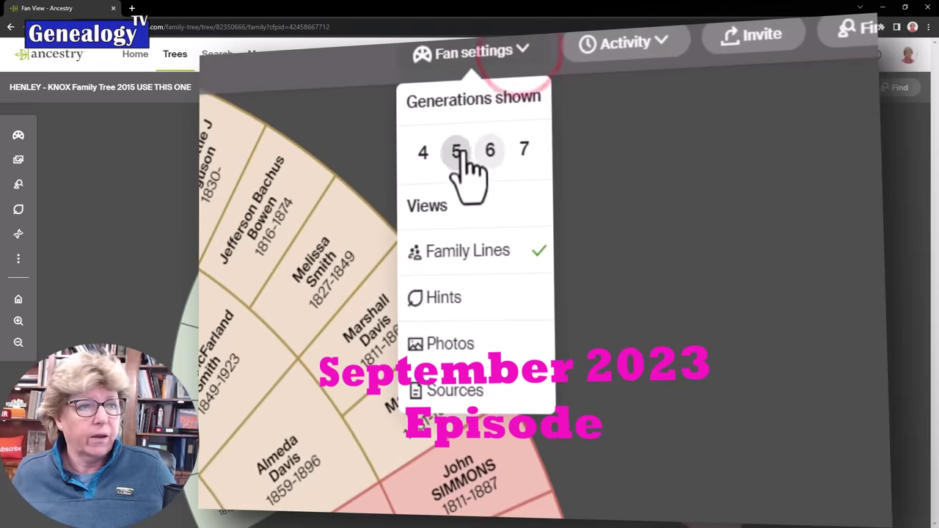
{"action": "left_click", "coordinate": [424, 152]}
{"action": "left_click", "coordinate": [596, 106]}
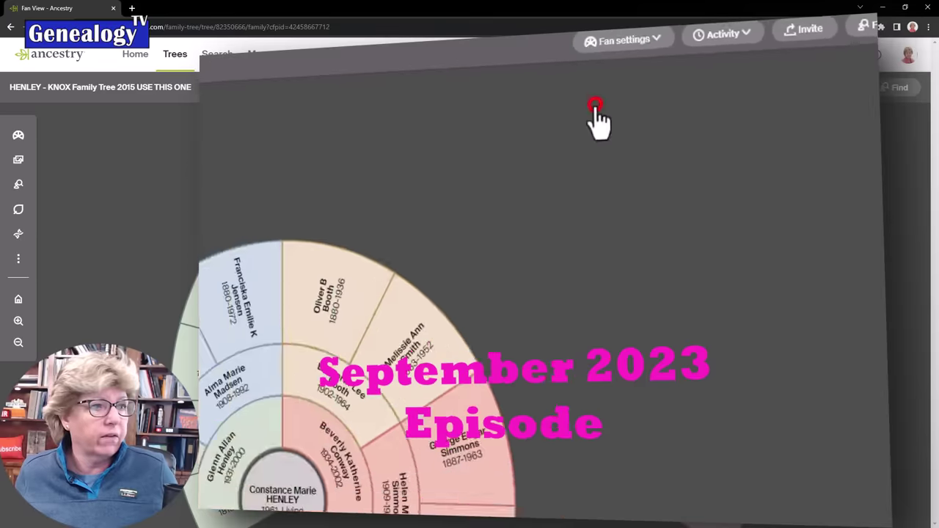
{"action": "left_click_drag", "start_coordinate": [664, 198], "coordinate": [675, 145]}
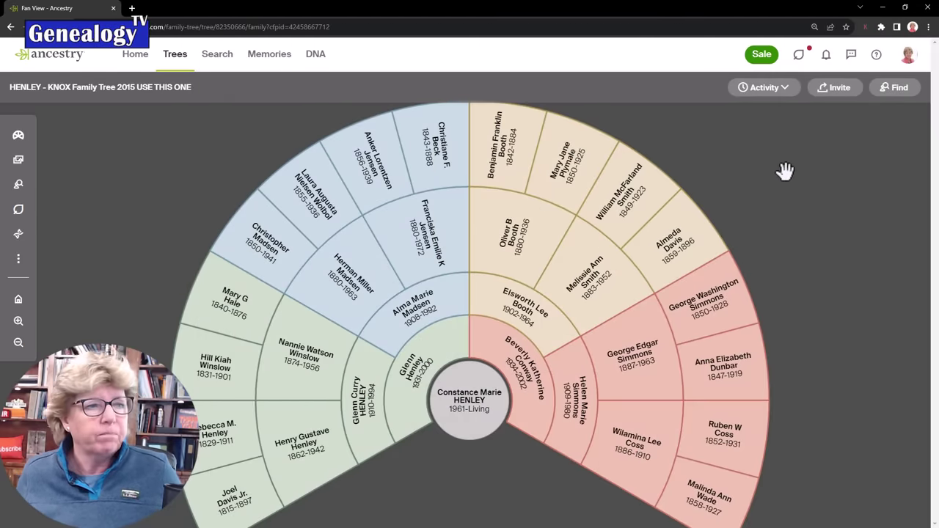
{"action": "right_click", "coordinate": [347, 275]}
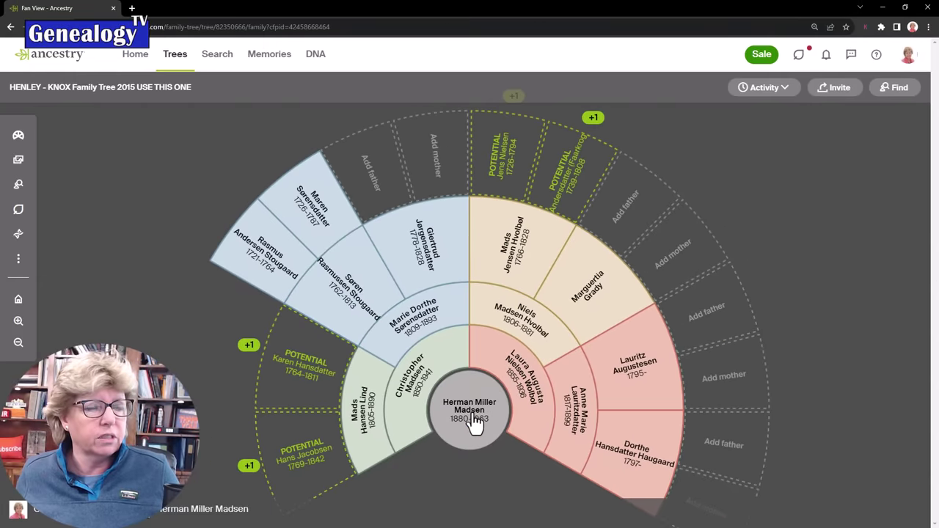
{"action": "left_click", "coordinate": [520, 383]}
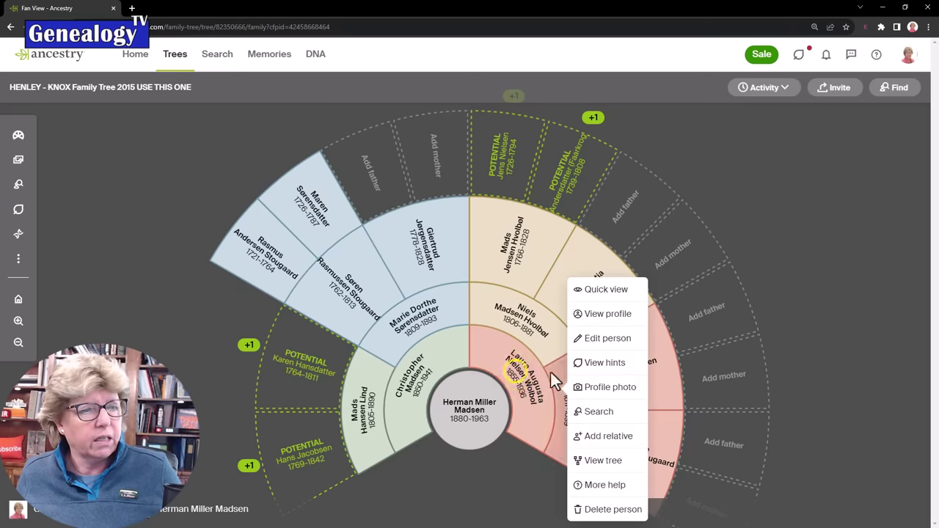
{"action": "left_click", "coordinate": [603, 460]}
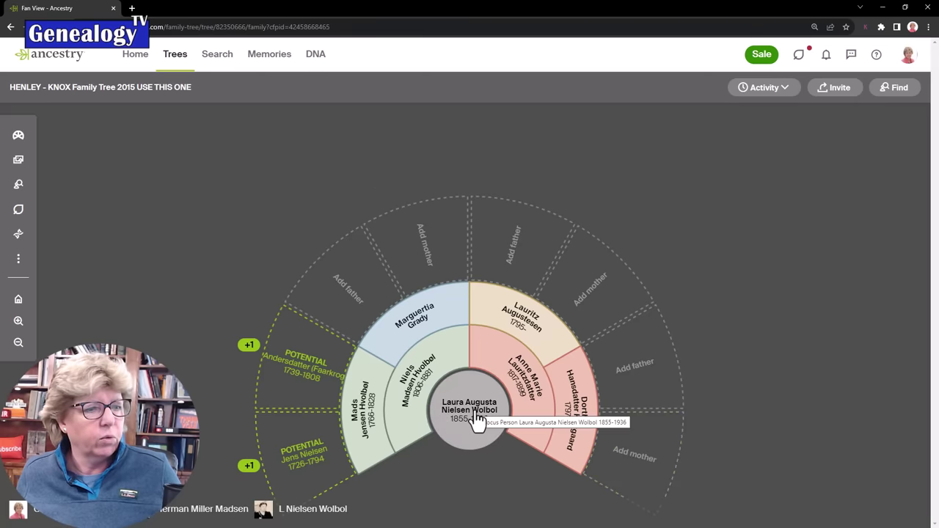
{"action": "left_click", "coordinate": [19, 258]}
{"action": "left_click", "coordinate": [18, 300]}
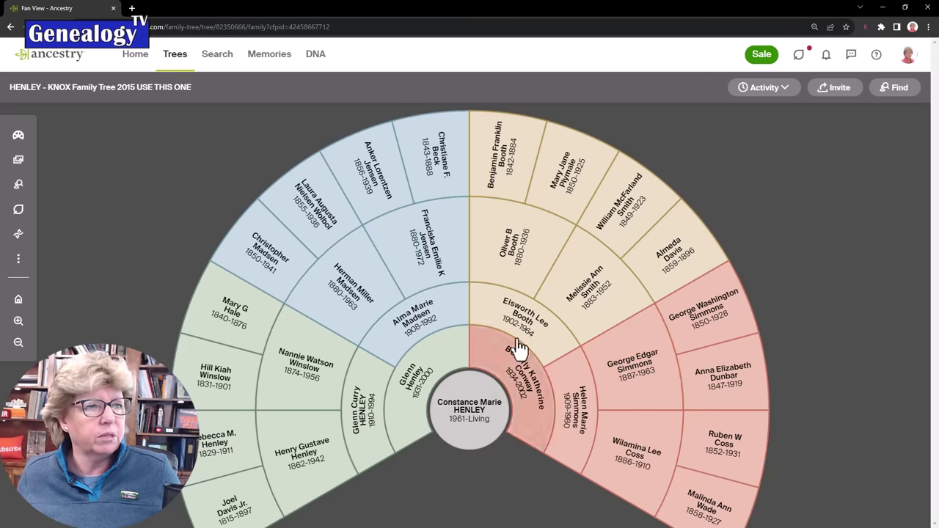
{"action": "left_click", "coordinate": [501, 167]}
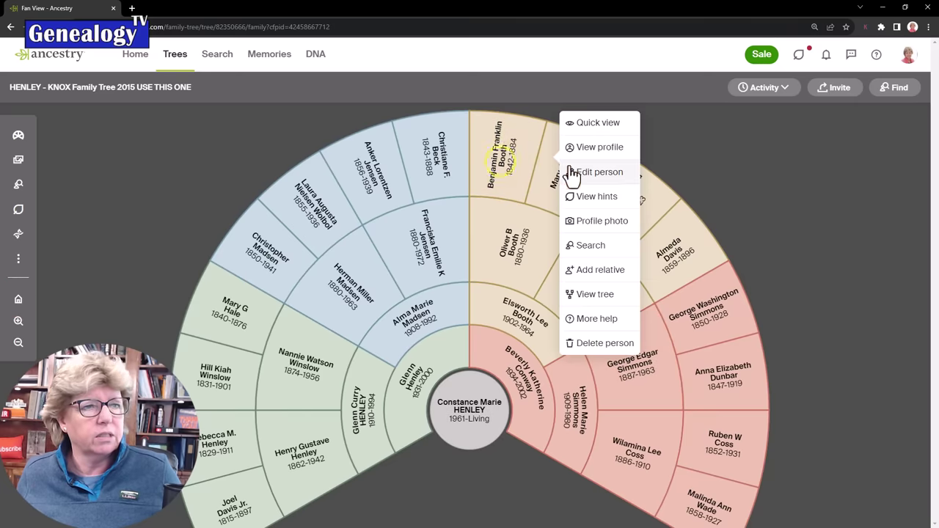
{"action": "left_click", "coordinate": [595, 294]}
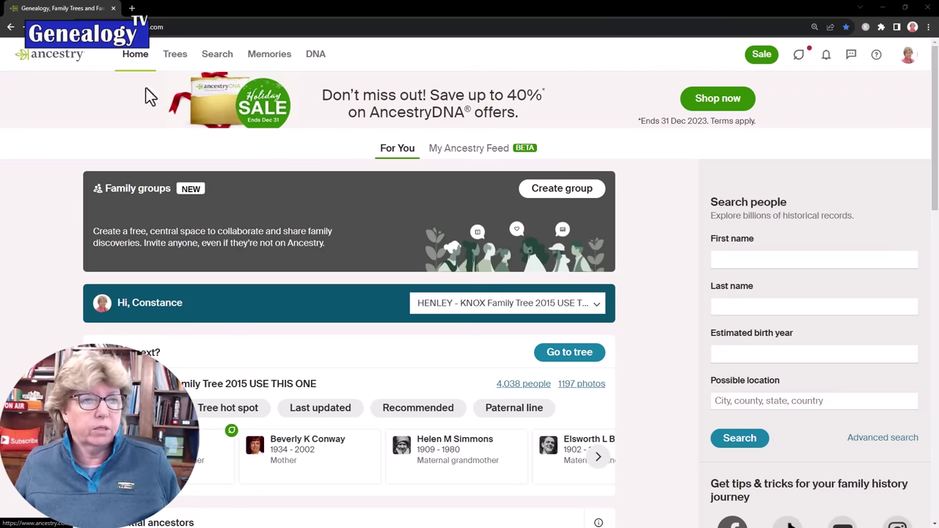
Step: Show My Ancestry Feed and scroll down through its community story posts
{"action": "left_click", "coordinate": [467, 154]}
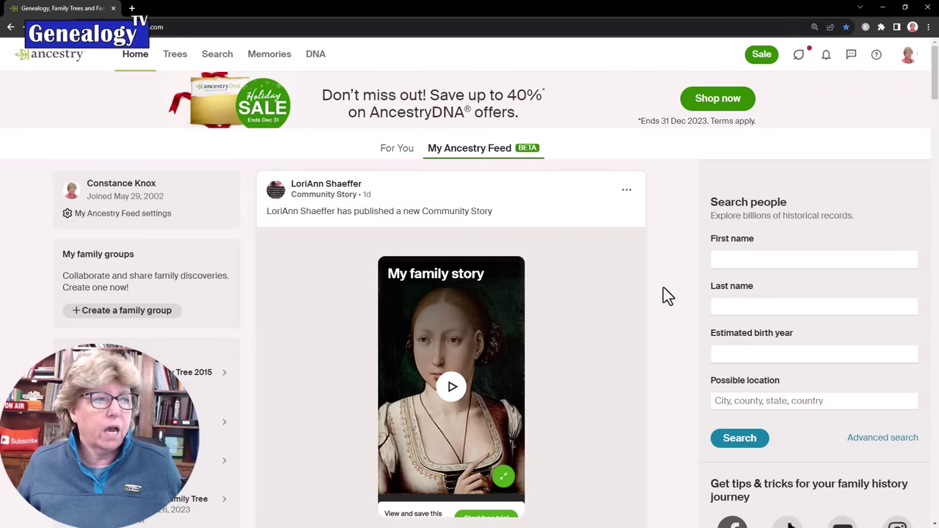
{"action": "scroll", "coordinate": [663, 286], "scroll_direction": "down", "scroll_amount": 2}
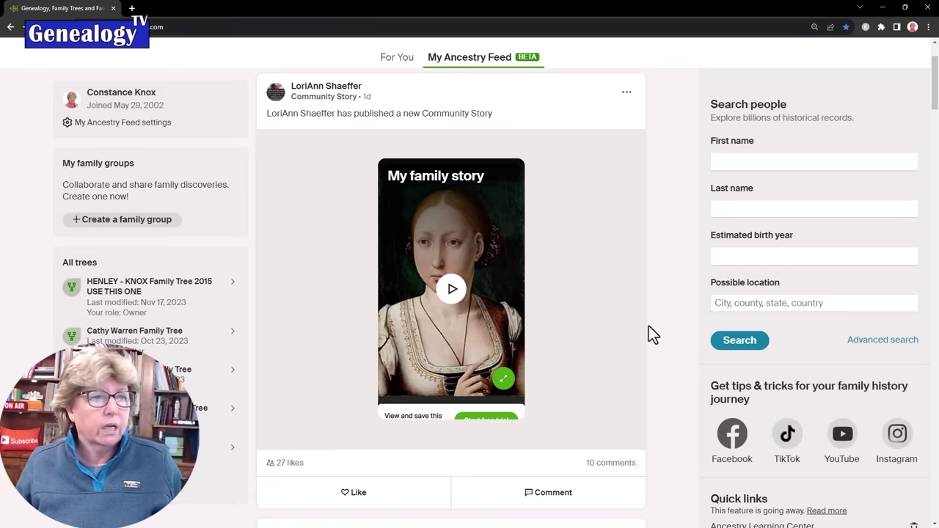
{"action": "scroll", "coordinate": [599, 330], "scroll_direction": "down", "scroll_amount": 5}
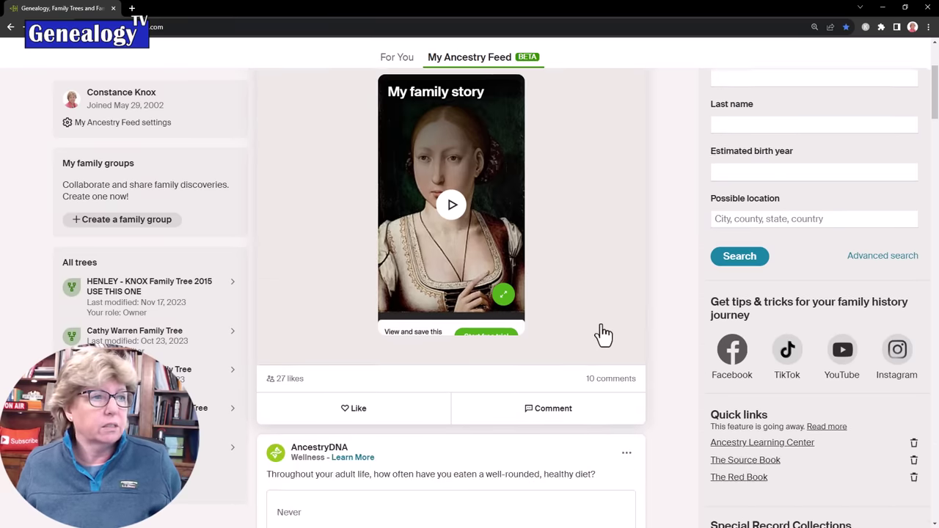
{"action": "scroll", "coordinate": [600, 325], "scroll_direction": "down", "scroll_amount": 3}
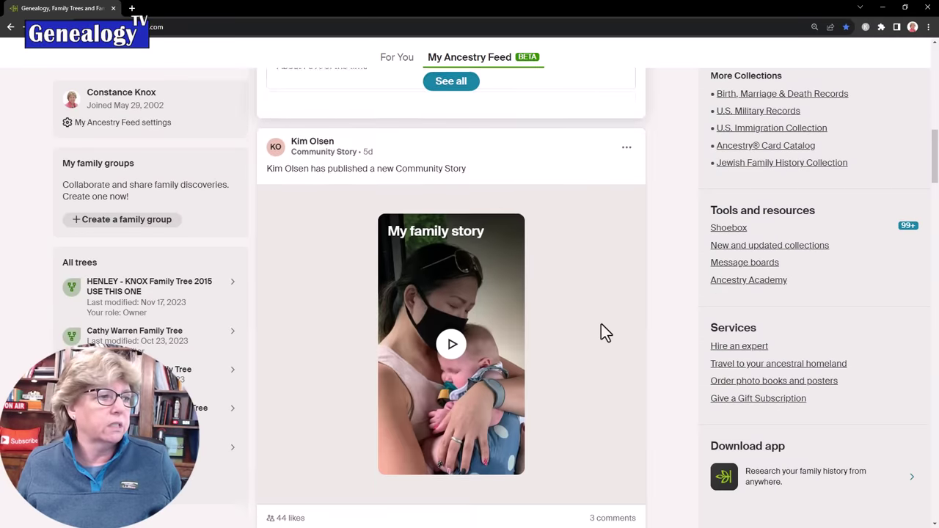
{"action": "scroll", "coordinate": [600, 334], "scroll_direction": "down", "scroll_amount": 7}
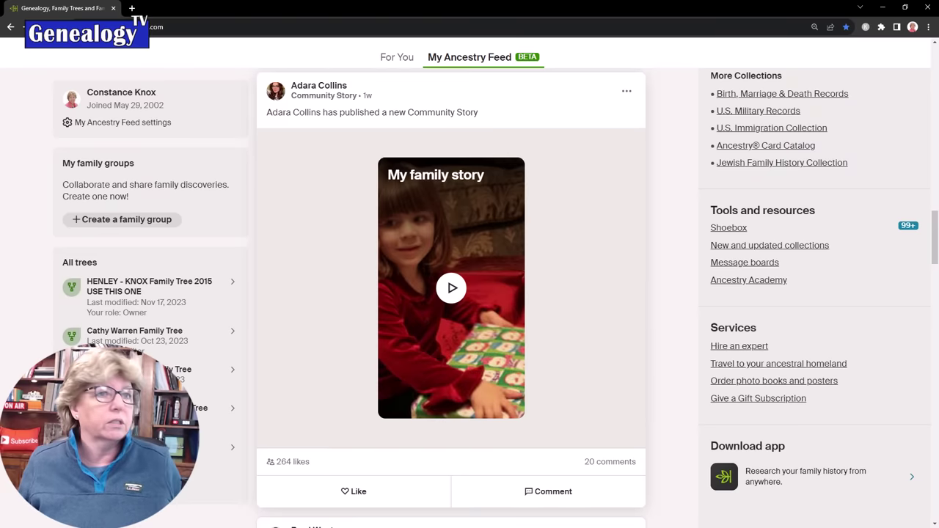
{"action": "scroll", "coordinate": [597, 327], "scroll_direction": "down", "scroll_amount": 1}
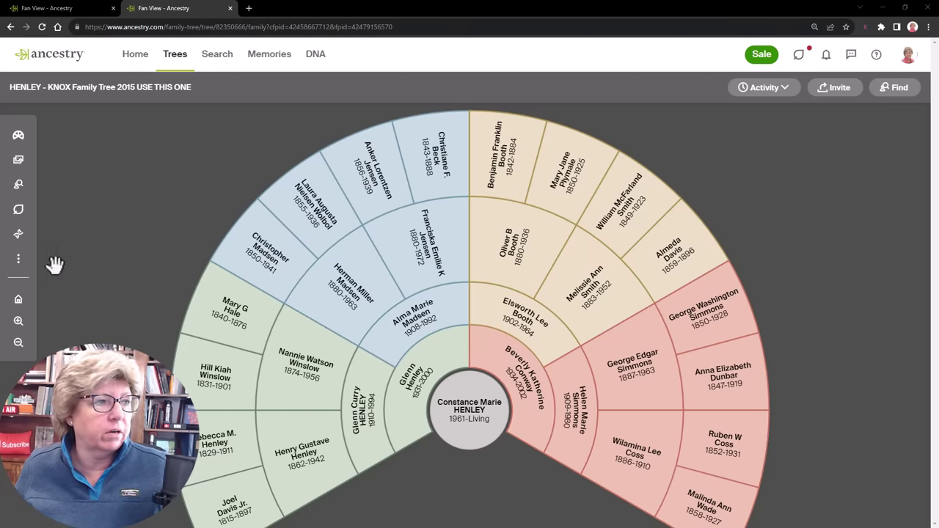
{"action": "left_click", "coordinate": [16, 261]}
{"action": "left_click", "coordinate": [17, 263]}
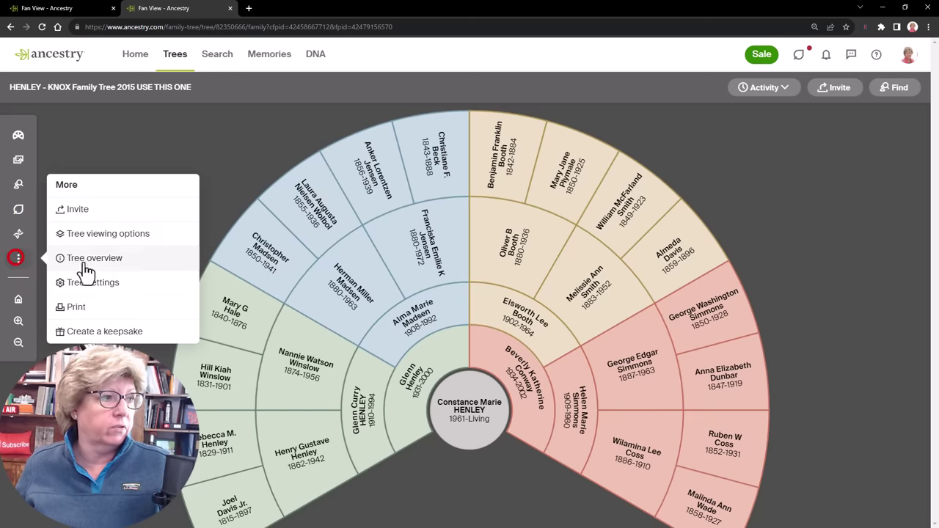
{"action": "left_click", "coordinate": [115, 237]}
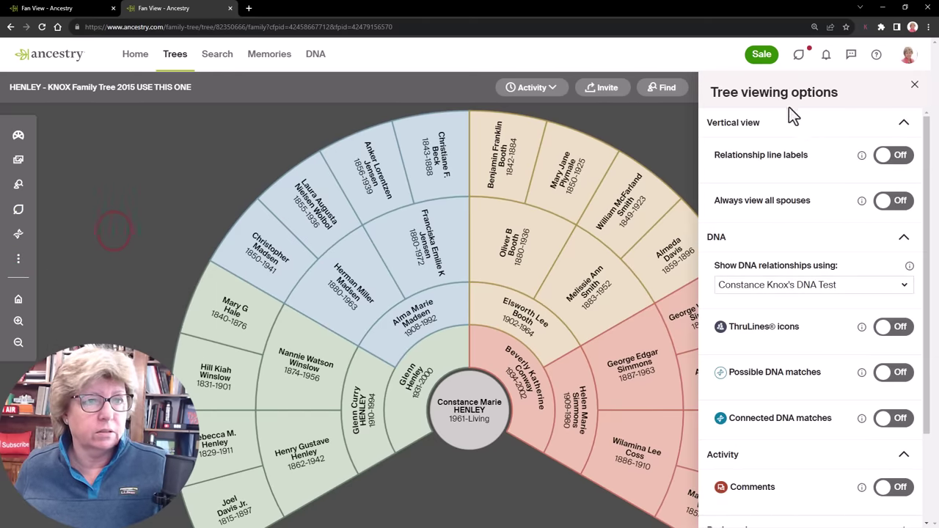
{"action": "left_click", "coordinate": [16, 261]}
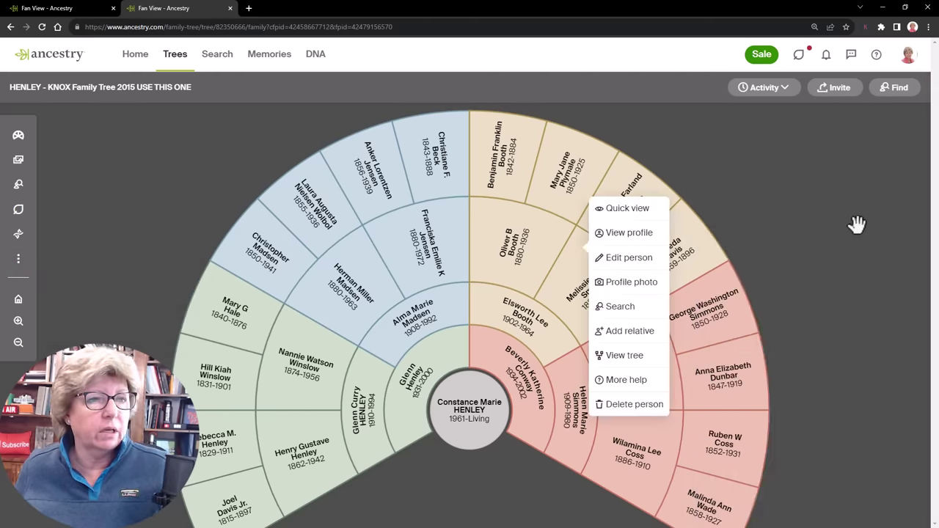
{"action": "left_click", "coordinate": [856, 224]}
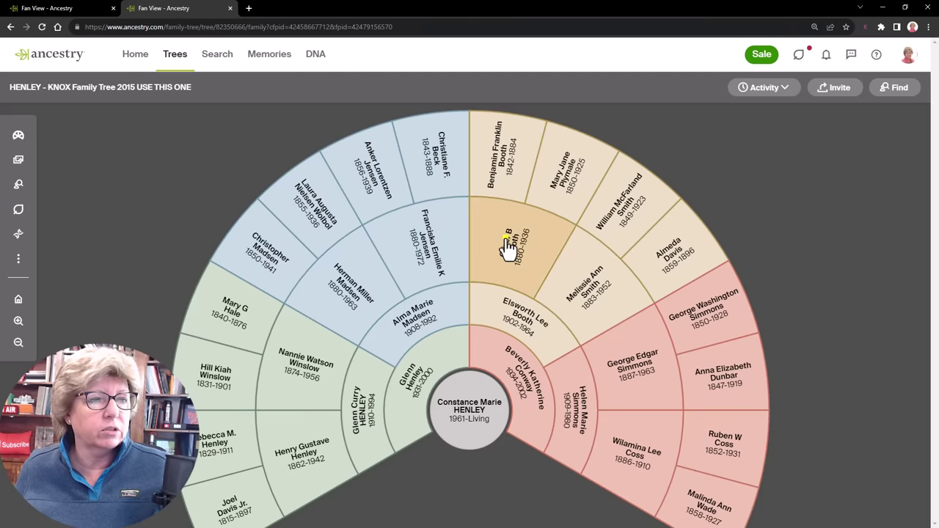
{"action": "left_click", "coordinate": [507, 246]}
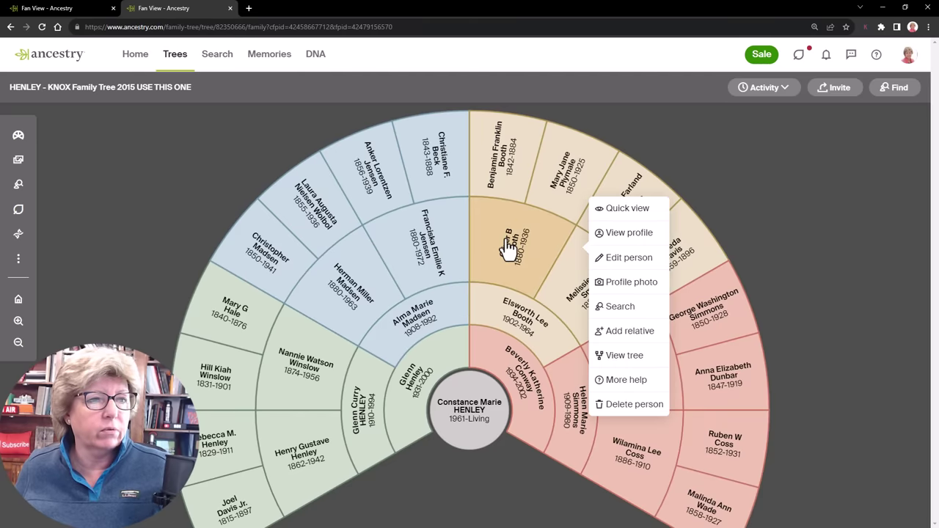
{"action": "left_click", "coordinate": [611, 234]}
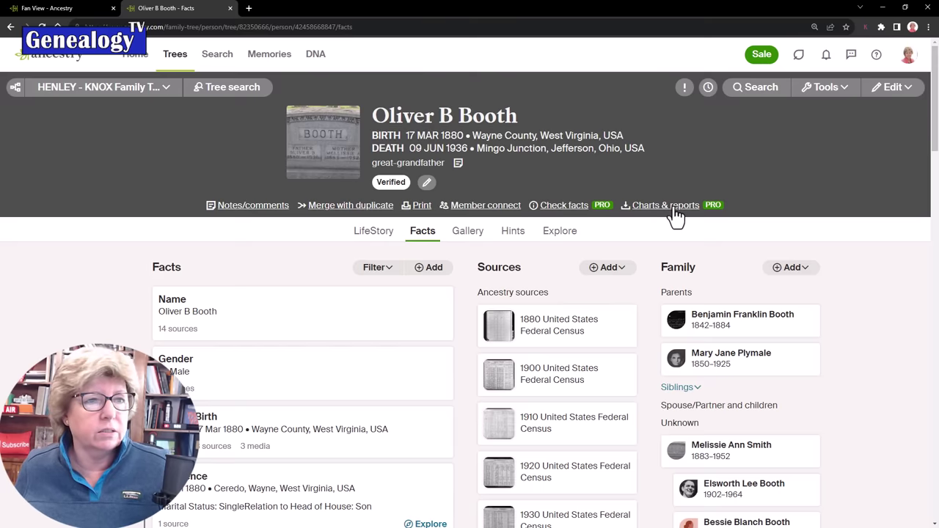
{"action": "left_click", "coordinate": [564, 210]}
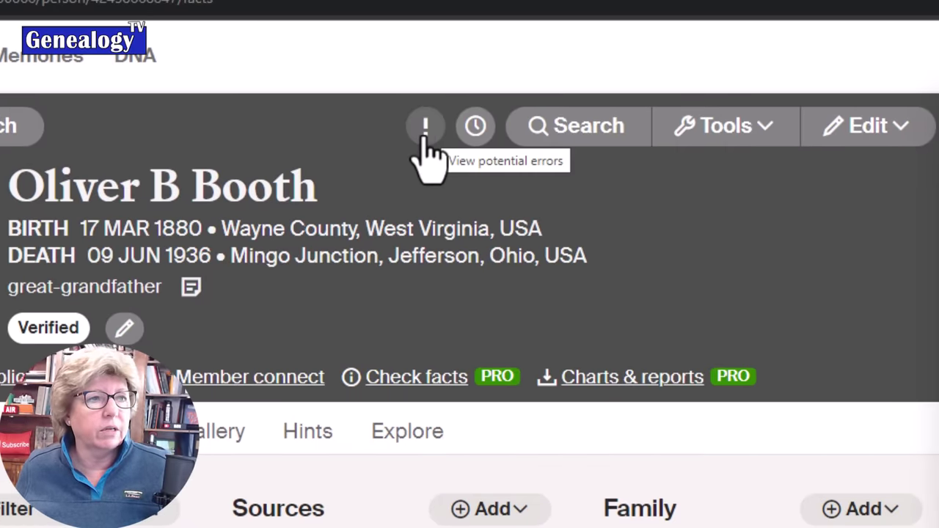
{"action": "left_click", "coordinate": [426, 131]}
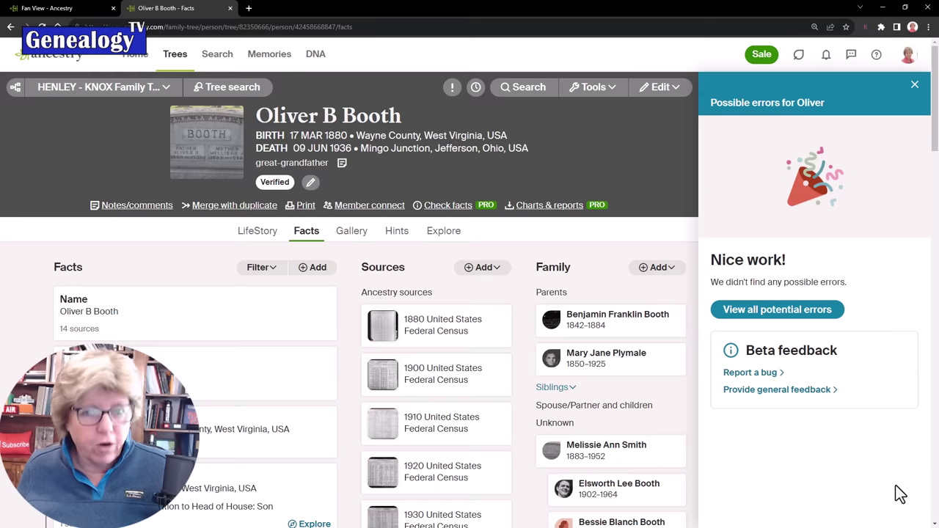
Step: View all potential errors across the HENLEY - KNOX tree
{"action": "left_click", "coordinate": [797, 323]}
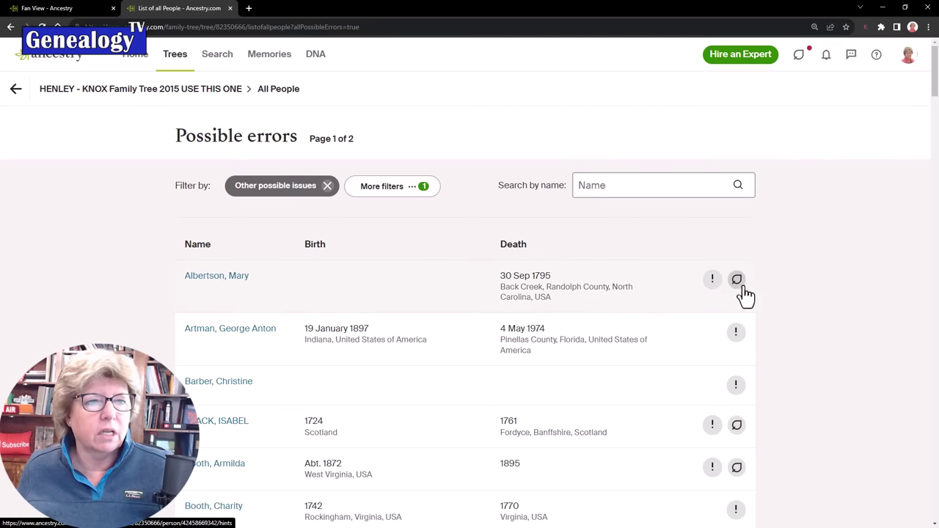
{"action": "left_click", "coordinate": [713, 286]}
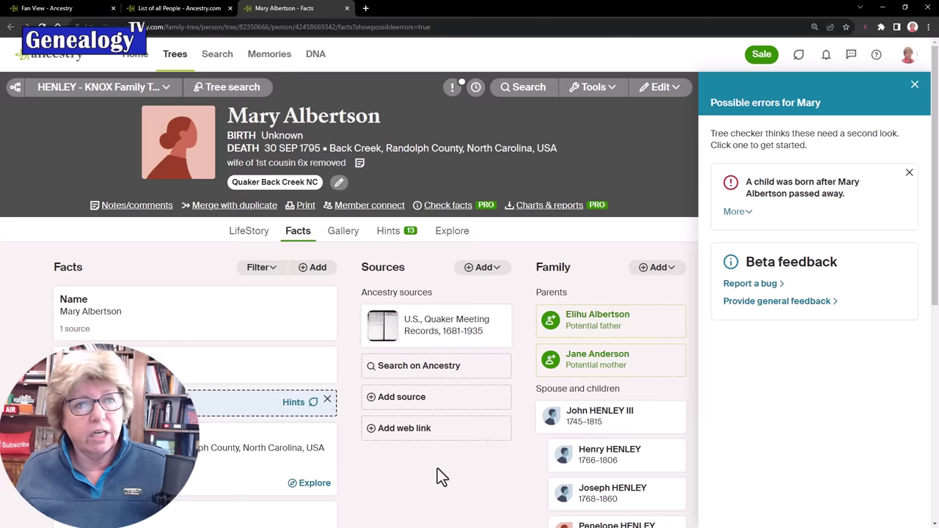
{"action": "left_click", "coordinate": [750, 212]}
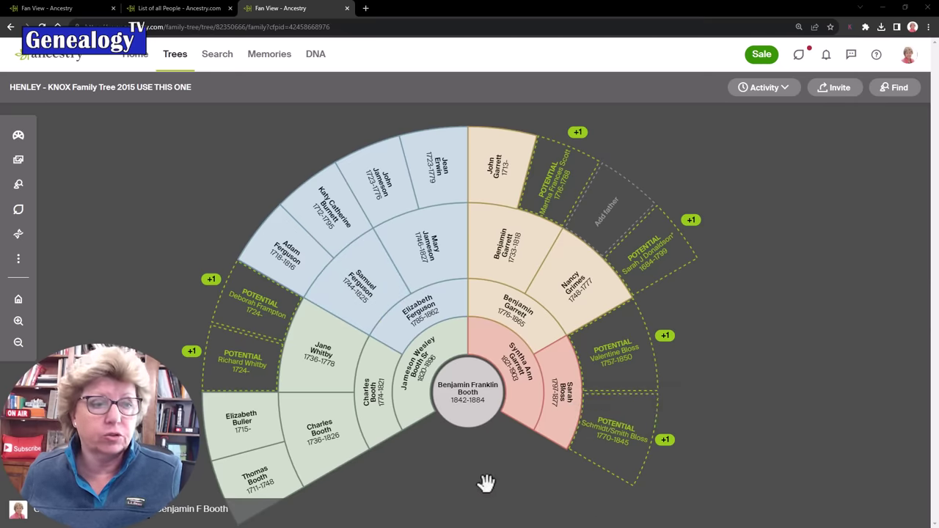
{"action": "left_click", "coordinate": [316, 427]}
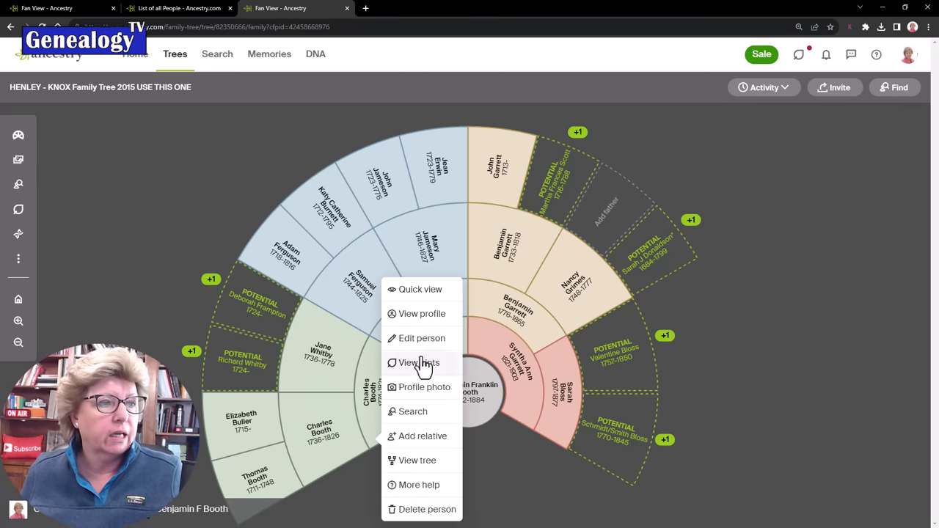
{"action": "left_click", "coordinate": [396, 316]}
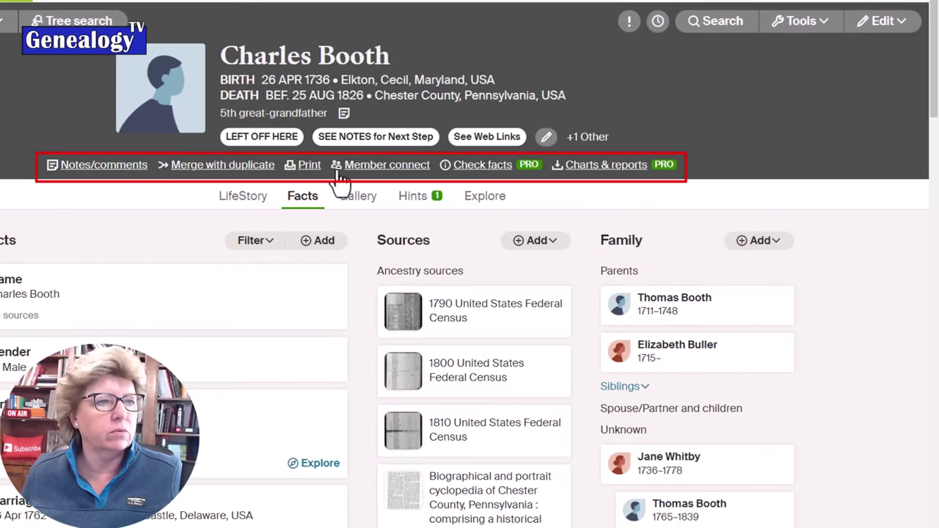
{"action": "left_click", "coordinate": [824, 29]}
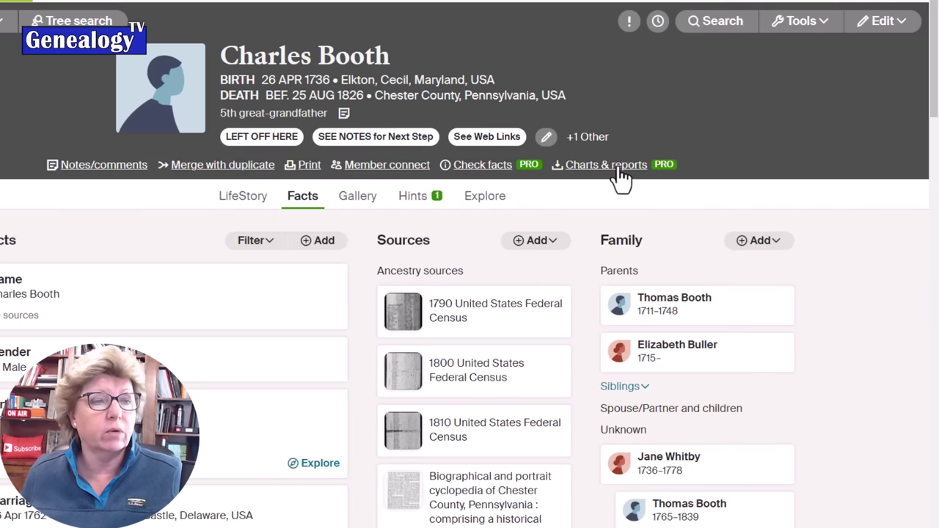
{"action": "right_click", "coordinate": [619, 166]}
{"action": "left_click", "coordinate": [654, 174]}
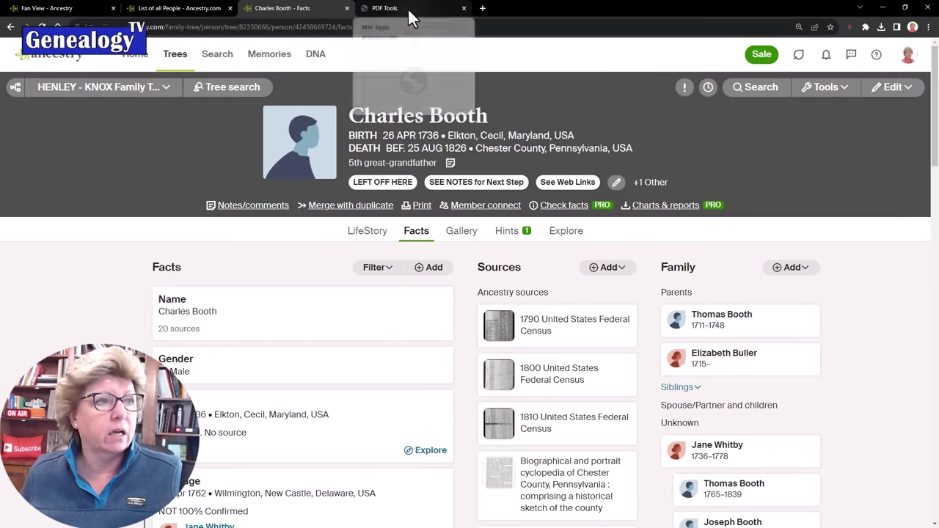
{"action": "left_click", "coordinate": [396, 8]}
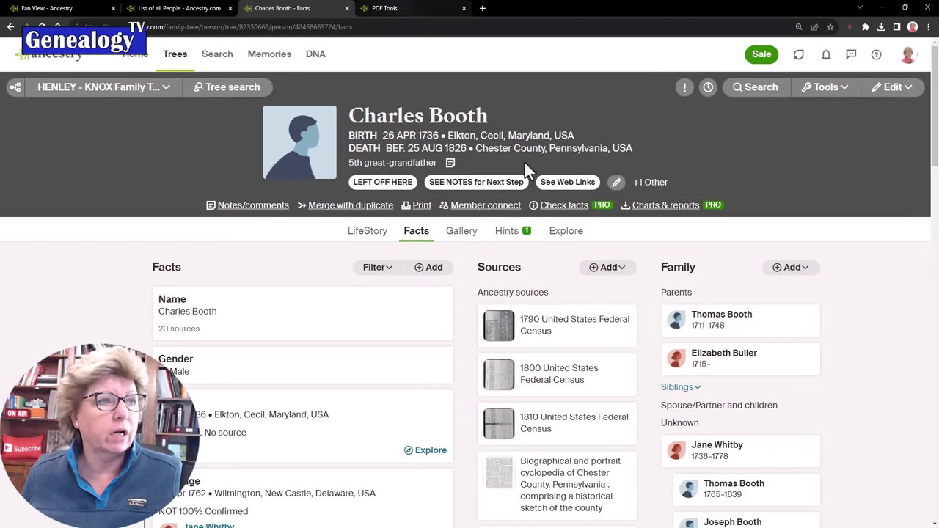
Step: Switch to the Charts & Reports tab showing Charles Booth's Family Group Sheet
{"action": "left_click", "coordinate": [572, 220]}
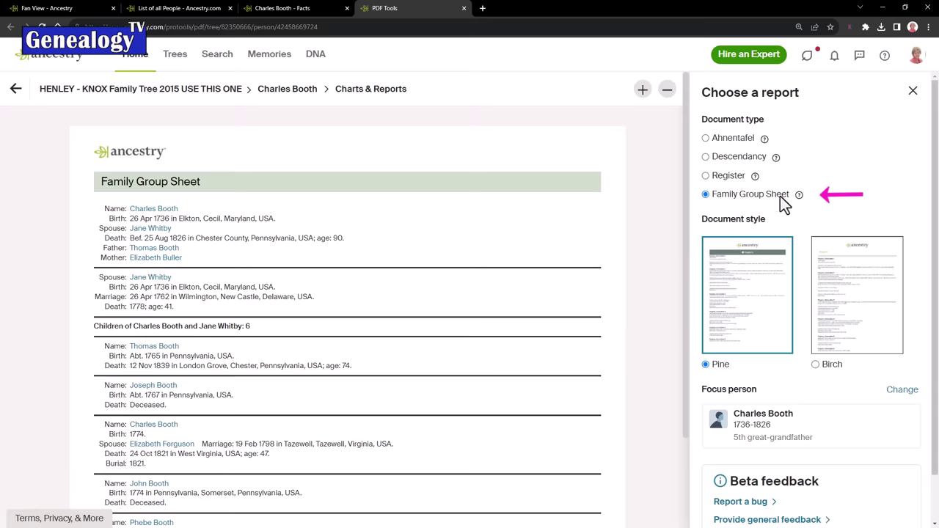
{"action": "left_click", "coordinate": [687, 207]}
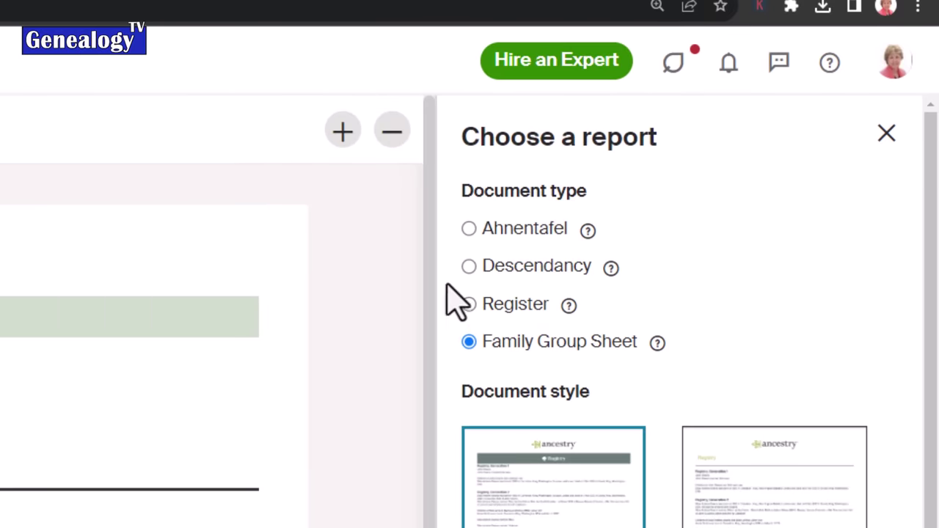
Step: Preview the Ahnentafel report, then switch to a 4-generation Descendancy report
{"action": "left_click", "coordinate": [468, 228]}
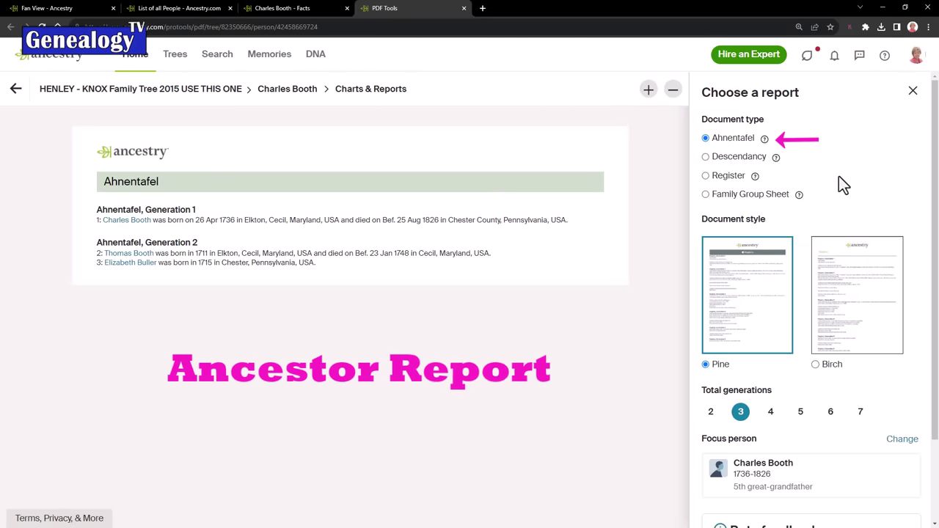
{"action": "left_click", "coordinate": [706, 157]}
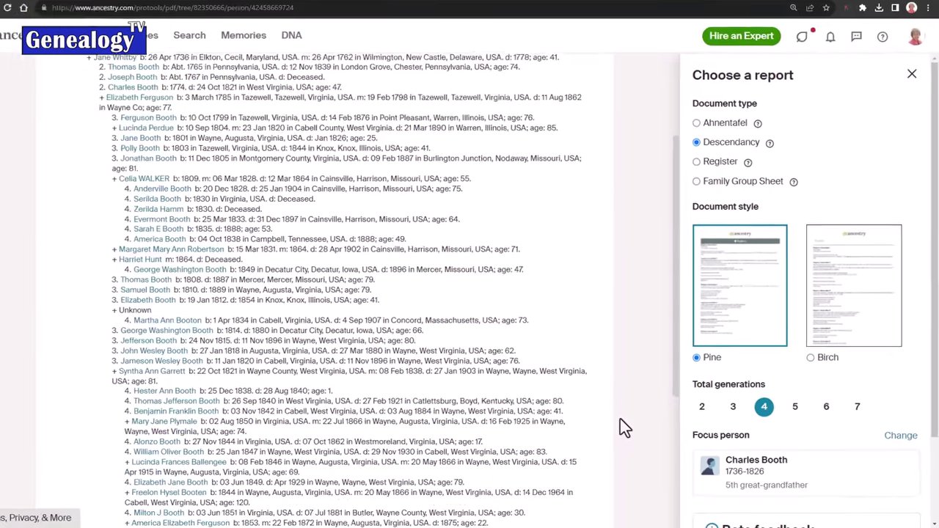
{"action": "scroll", "coordinate": [620, 425], "scroll_direction": "down", "scroll_amount": 5}
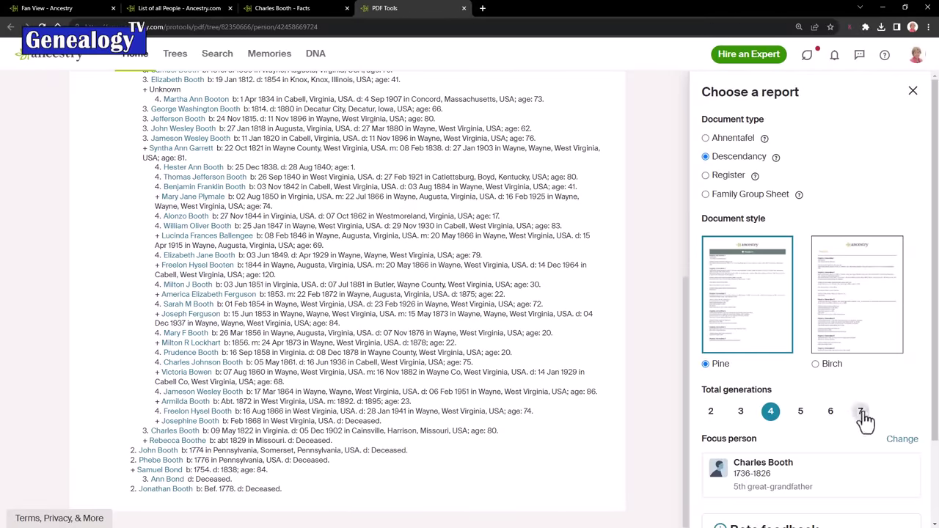
{"action": "scroll", "coordinate": [561, 430], "scroll_direction": "up", "scroll_amount": 3}
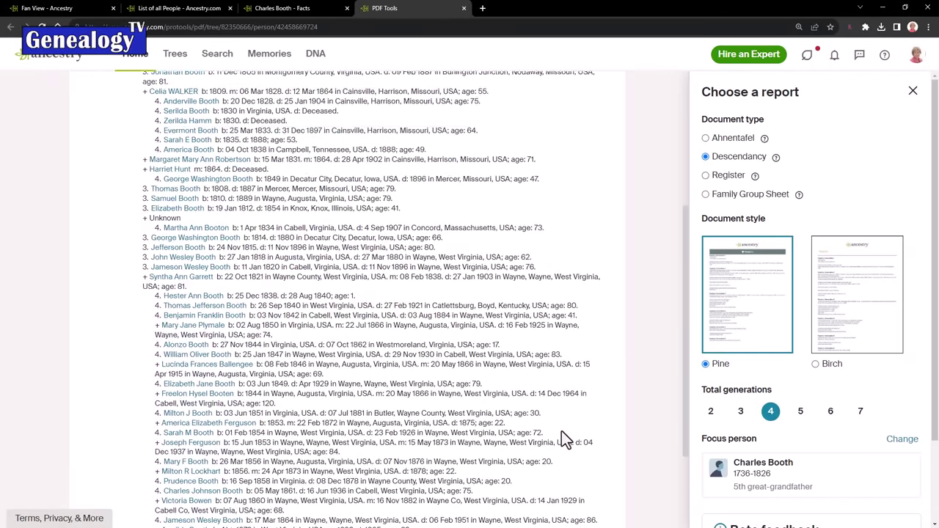
{"action": "scroll", "coordinate": [562, 436], "scroll_direction": "up", "scroll_amount": 3}
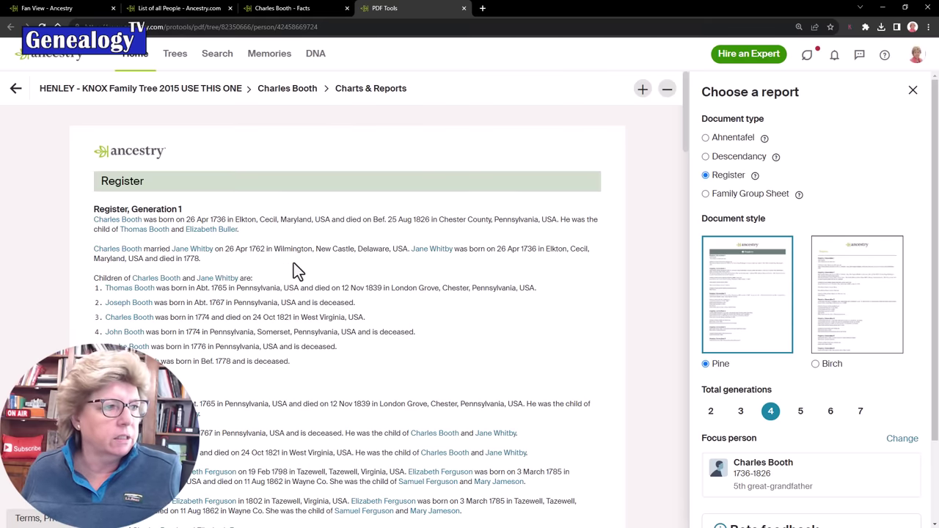
Step: Scroll through the Register report preview to its Generation 2 children
{"action": "scroll", "coordinate": [388, 347], "scroll_direction": "down", "scroll_amount": 3}
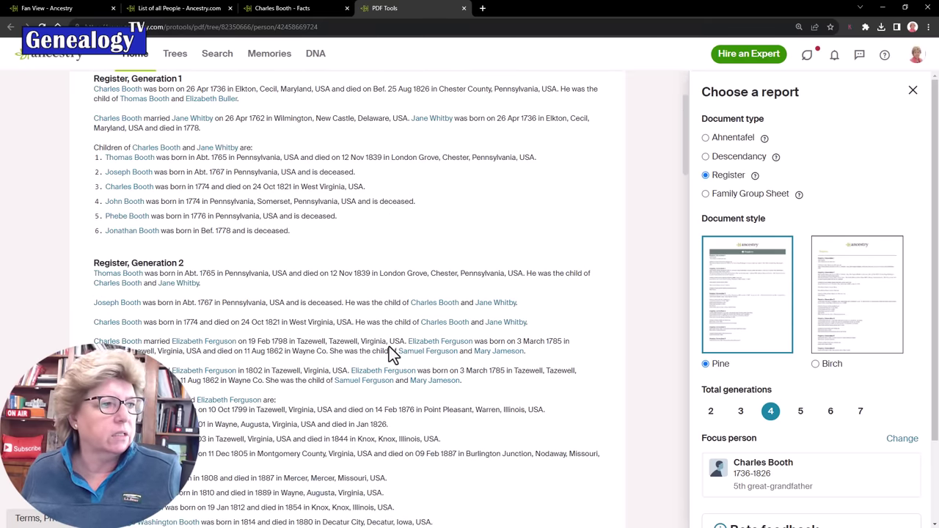
{"action": "scroll", "coordinate": [389, 346], "scroll_direction": "down", "scroll_amount": 4}
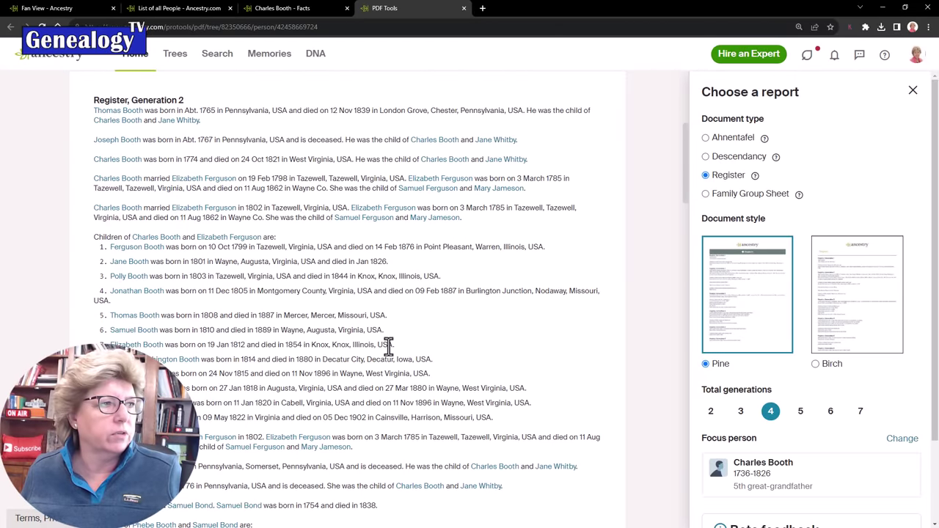
{"action": "scroll", "coordinate": [389, 347], "scroll_direction": "up", "scroll_amount": 7}
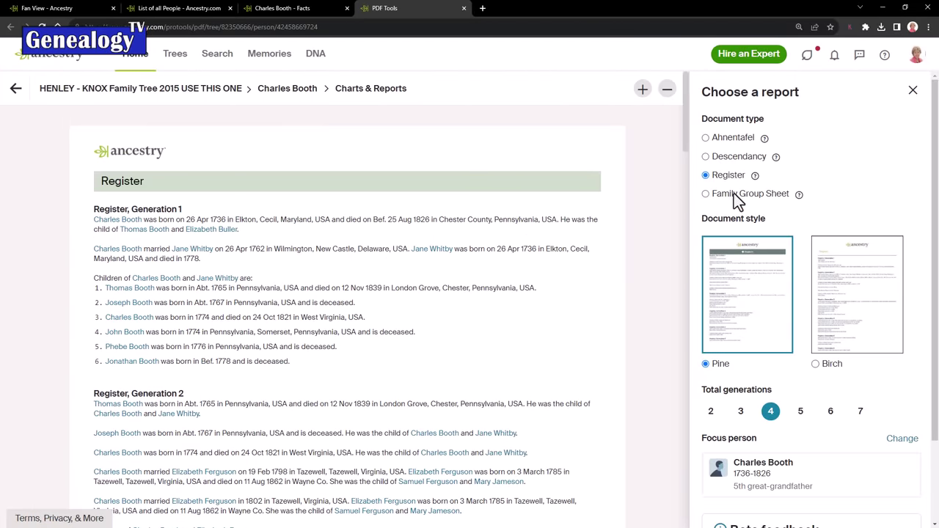
{"action": "left_click", "coordinate": [734, 193]}
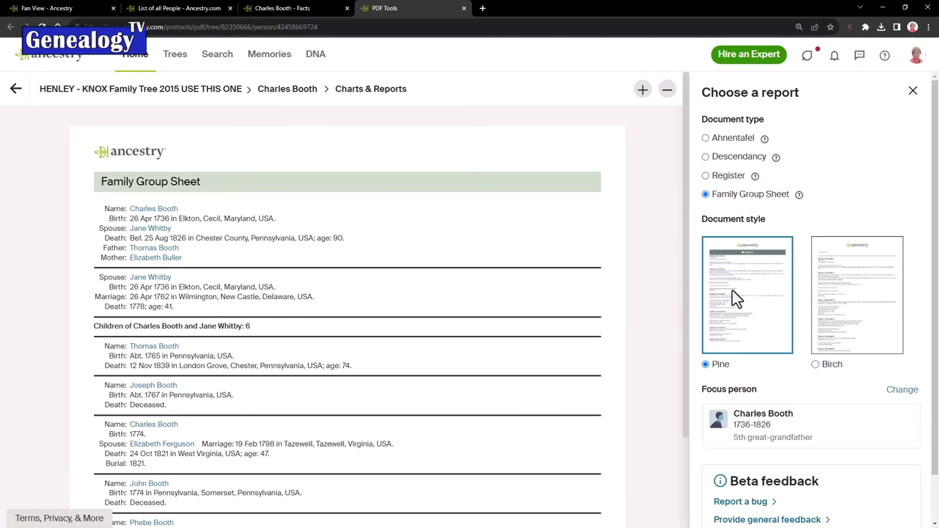
{"action": "left_click", "coordinate": [865, 341]}
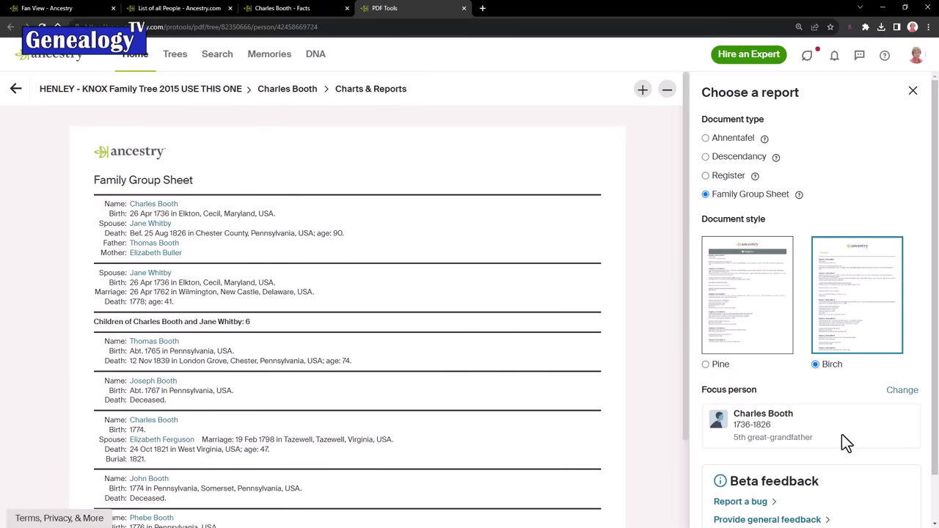
{"action": "scroll", "coordinate": [842, 434], "scroll_direction": "down", "scroll_amount": 2}
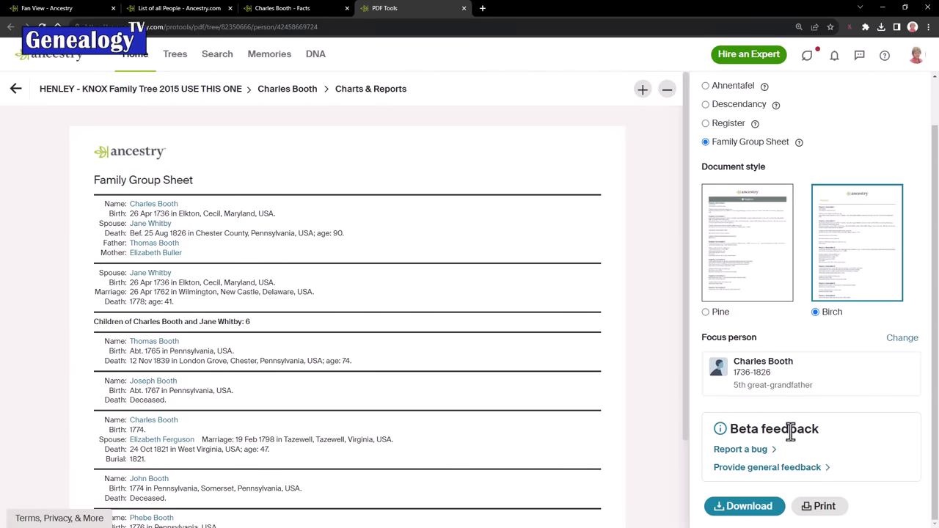